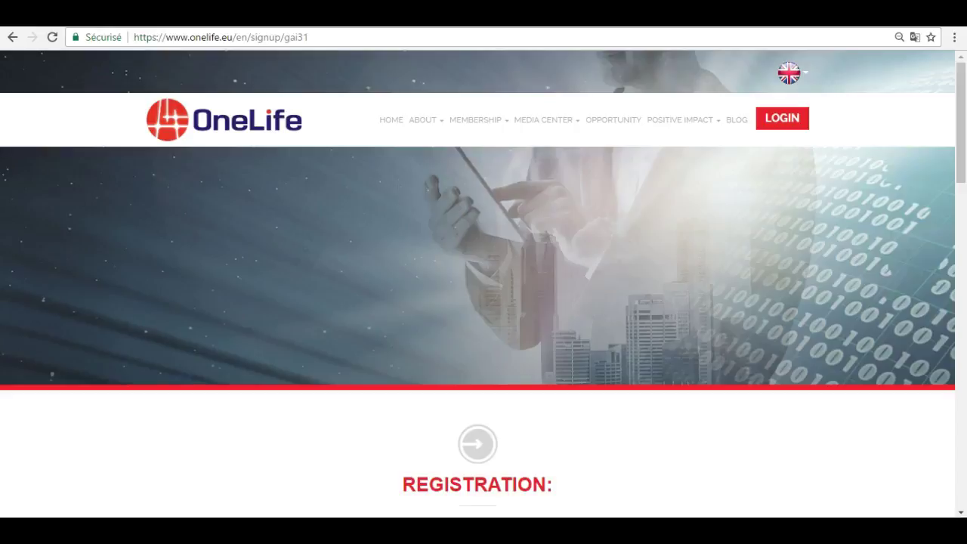
Enter the user's first name and last name in the sign-up form
scroll(483, 283, down, 5)
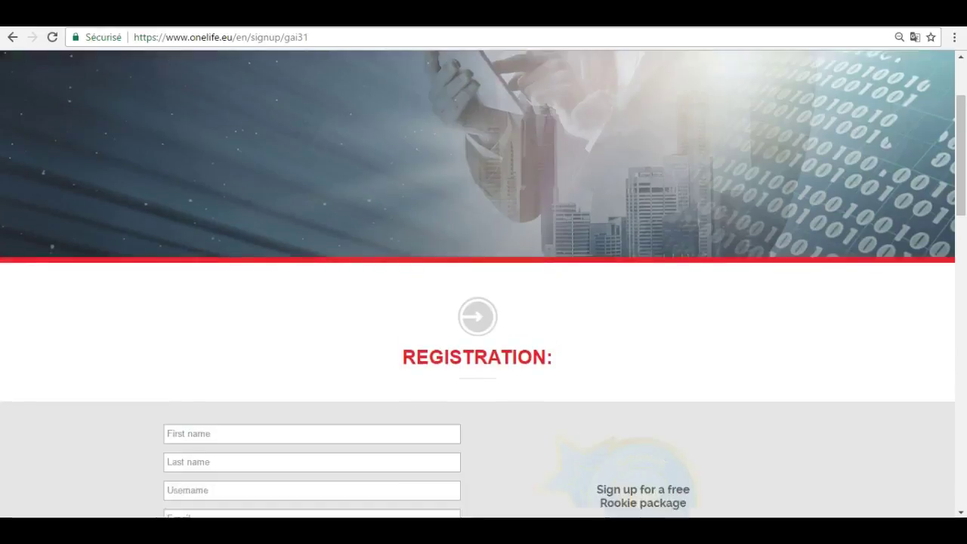
scroll(483, 283, down, 2)
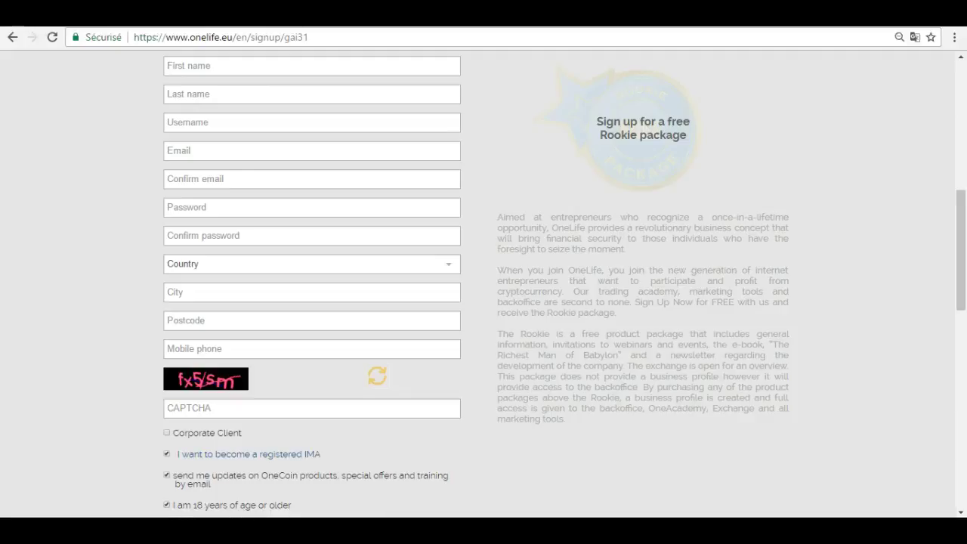
click(312, 67)
text(Marie)
key(Tab)
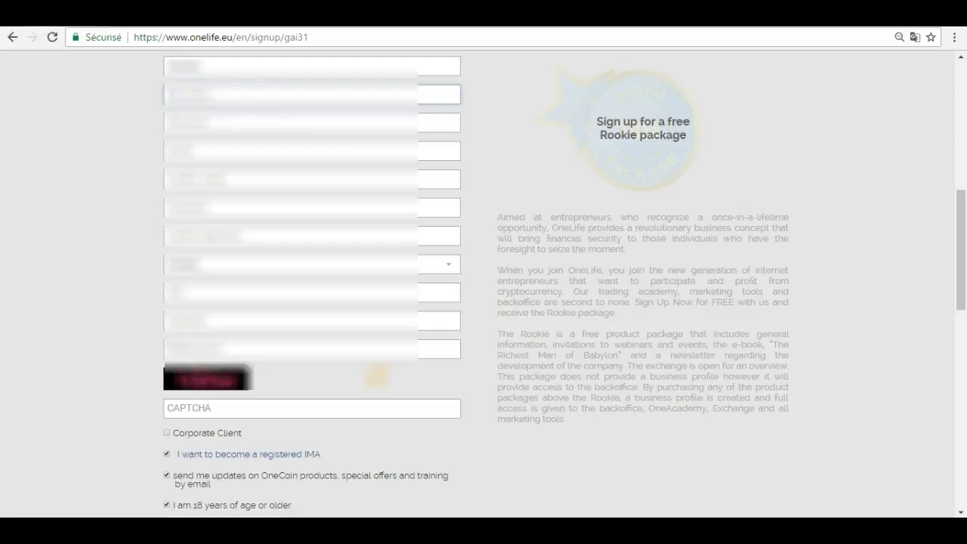
text(Test)
key(Tab)
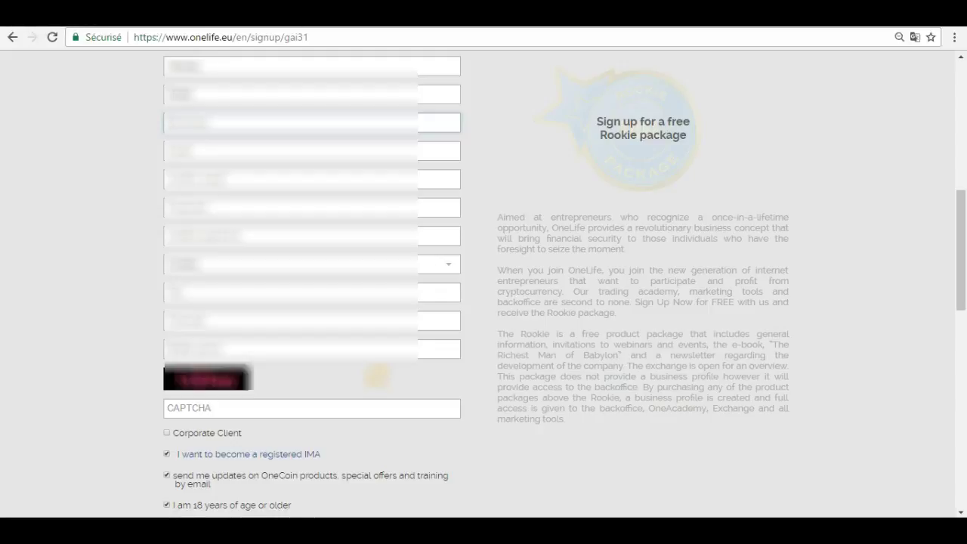
Fill email and address from saved Chrome autofill details and enter the account password
key(Tab)
scroll(483, 287, up, 1)
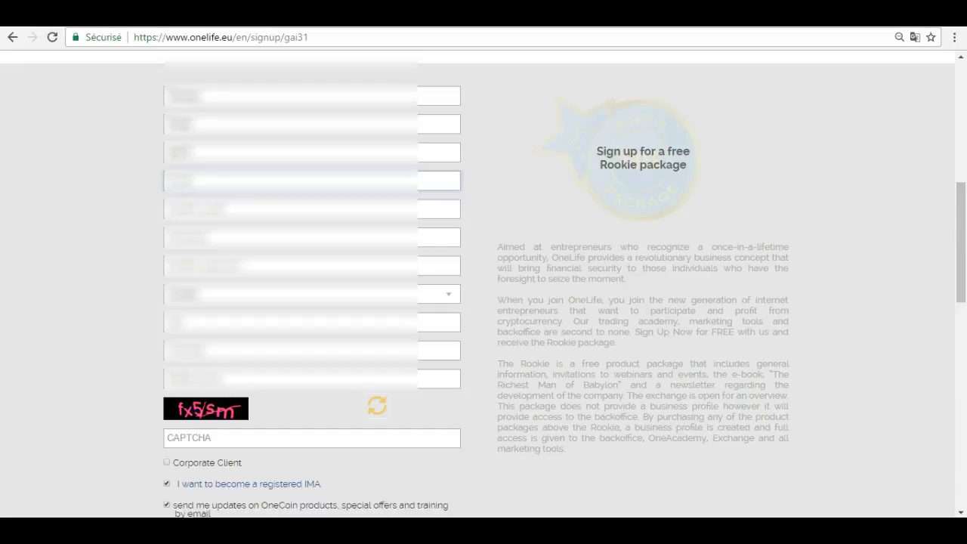
key(Return)
click(311, 237)
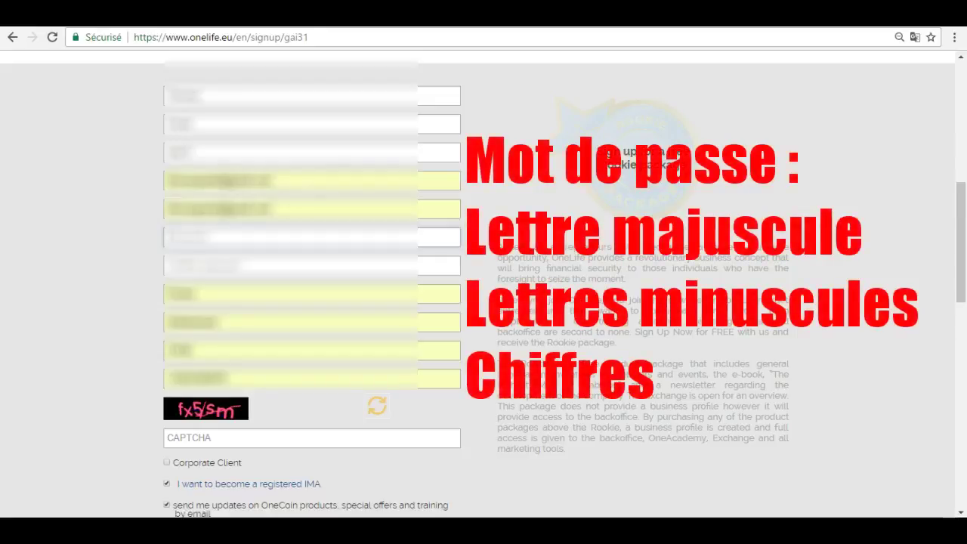
text(••)
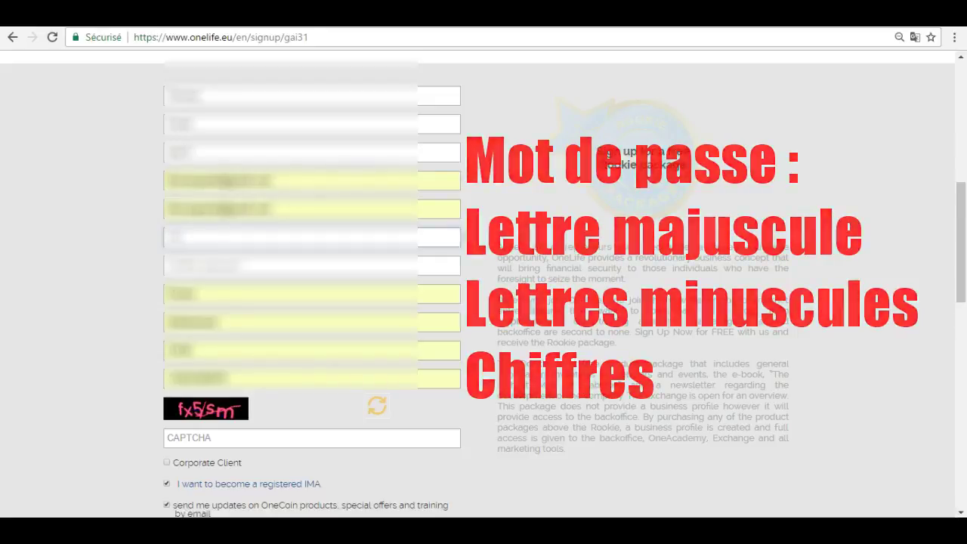
key(Tab)
Confirm the password and choose the country of residence from the Country list
text(••)
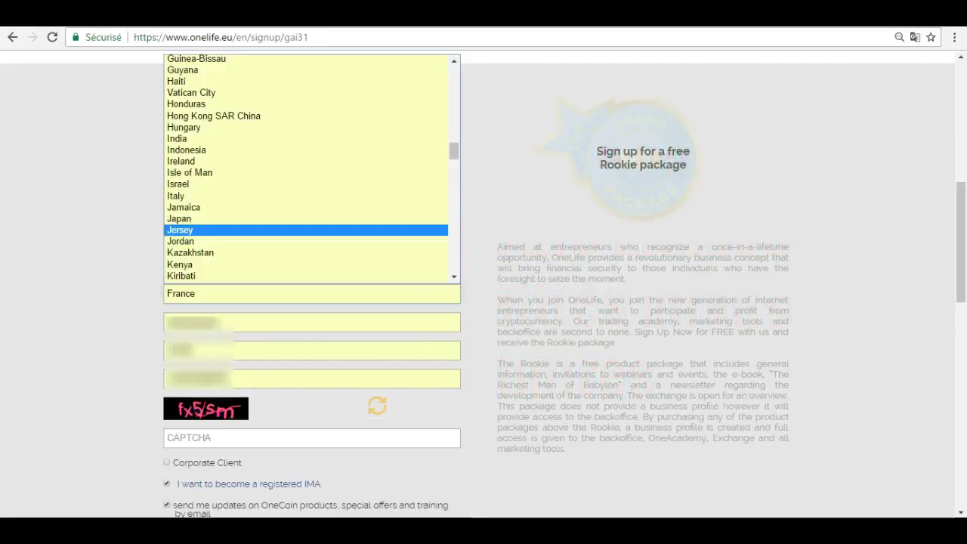
scroll(305, 233, up, 2)
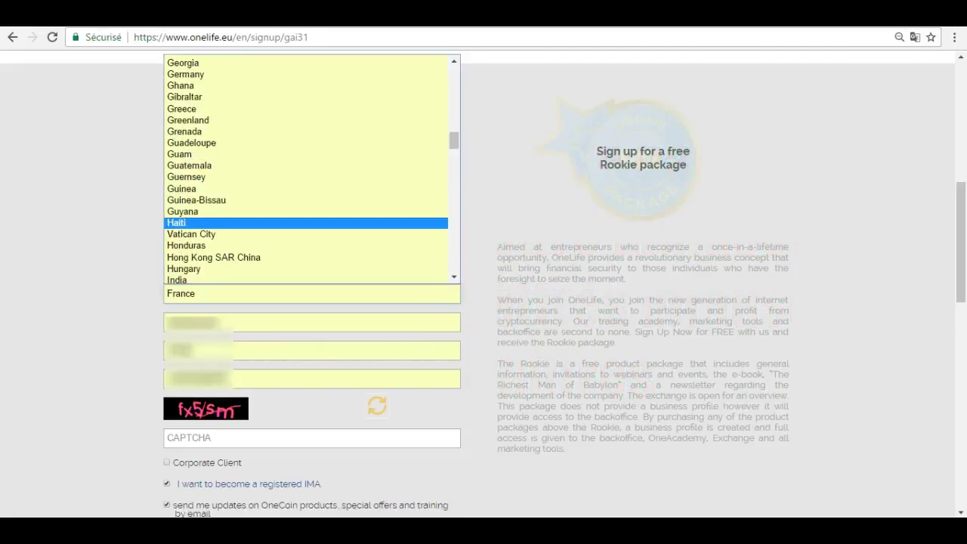
scroll(305, 229, down, 3)
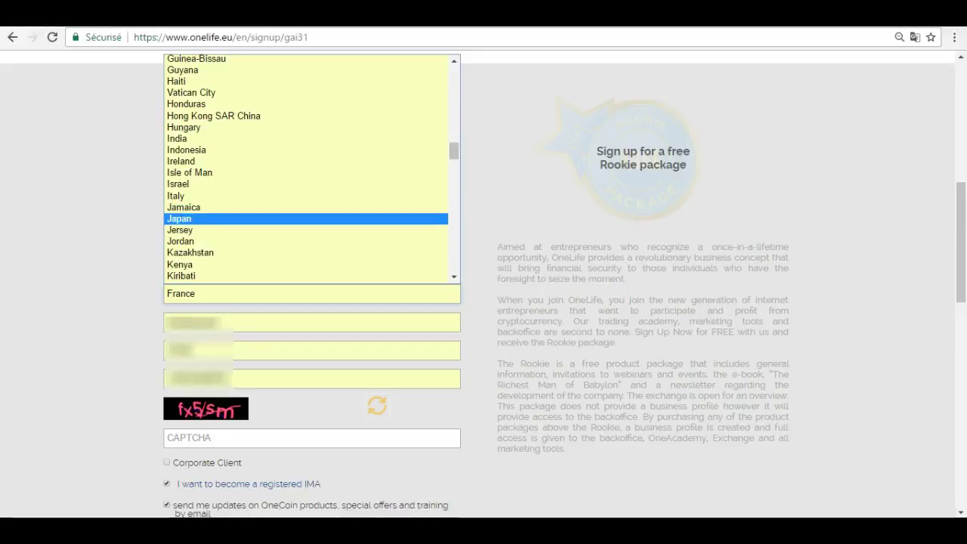
scroll(305, 232, up, 5)
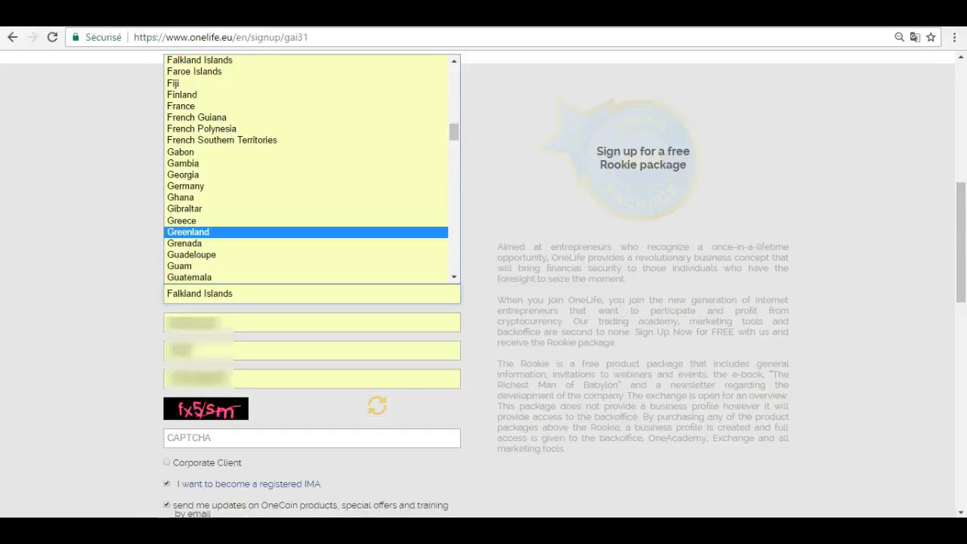
click(305, 232)
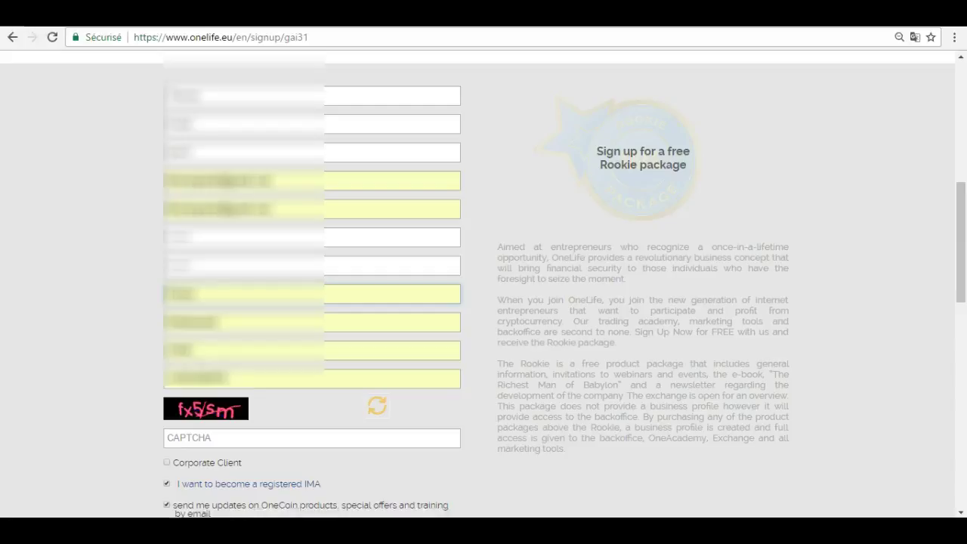
click(311, 438)
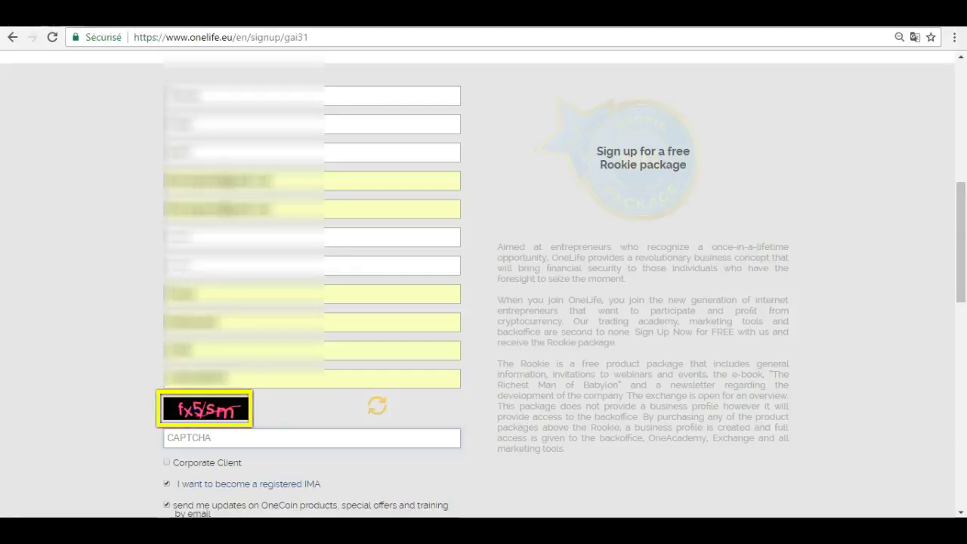
Enter the code shown in the CAPTCHA challenge image
text(fx5sm)
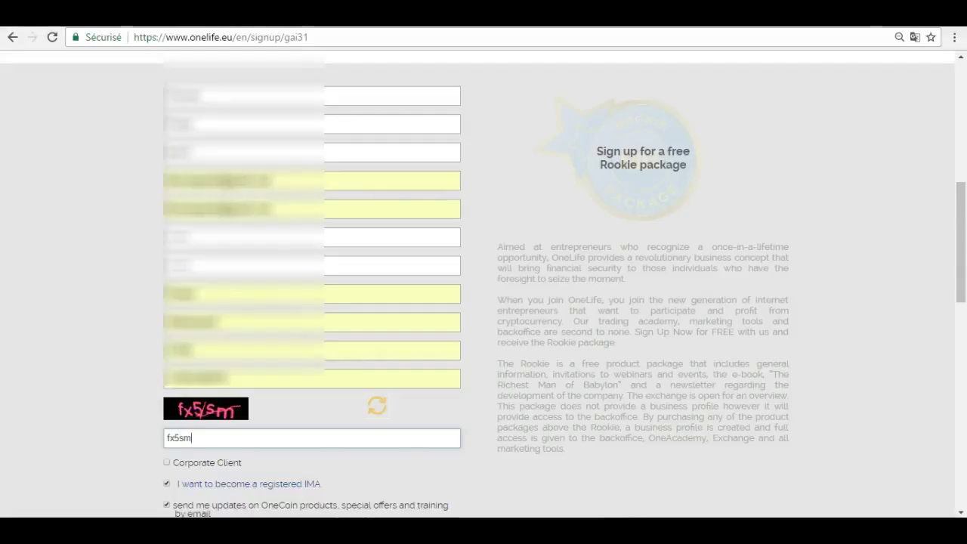
scroll(484, 287, down, 2)
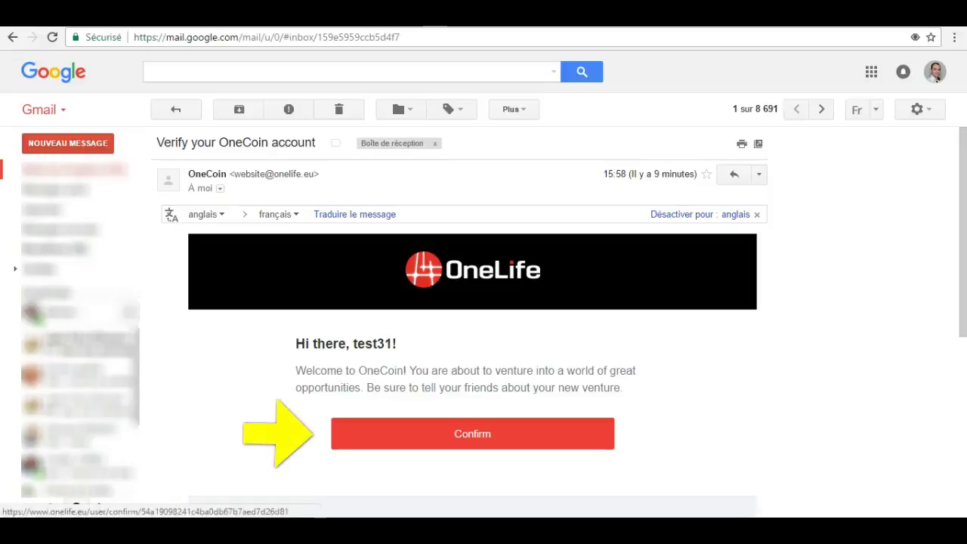
Confirm the account from the verification email and continue into the OneLife back-office dashboard
click(472, 433)
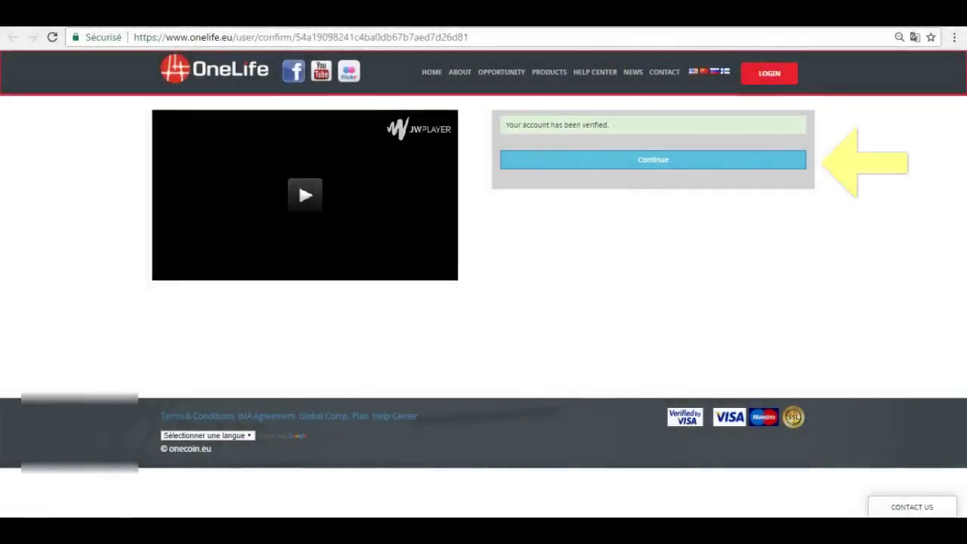
click(653, 159)
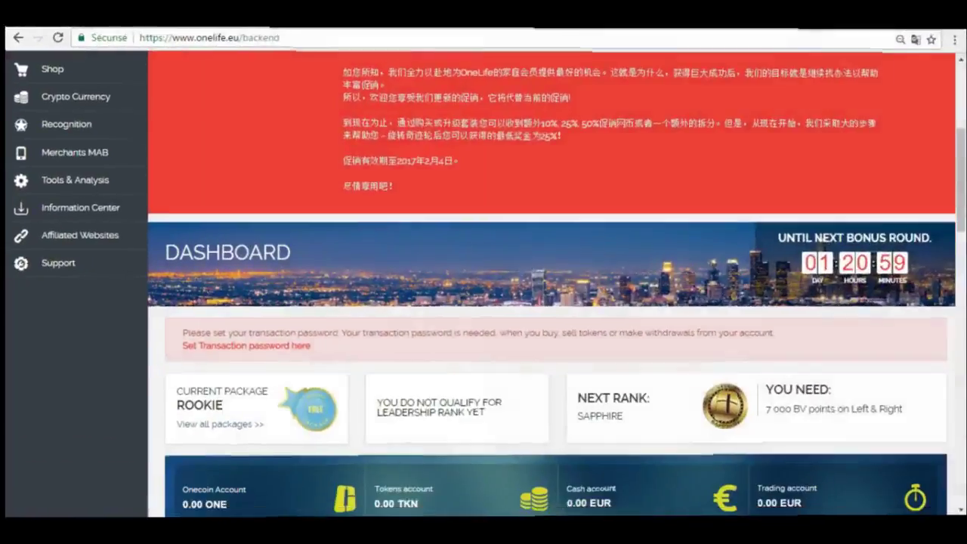
scroll(551, 287, down, 4)
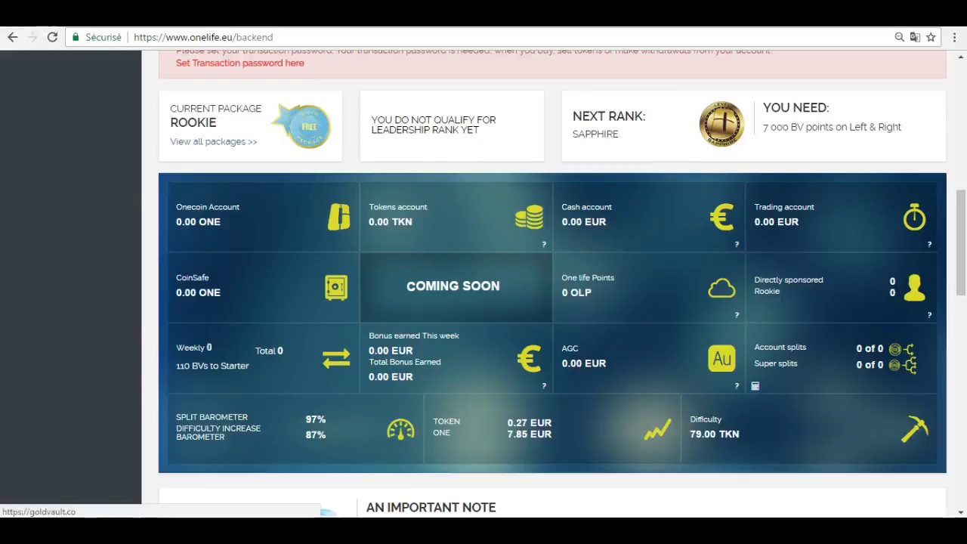
scroll(552, 287, up, 2)
scroll(551, 287, up, 4)
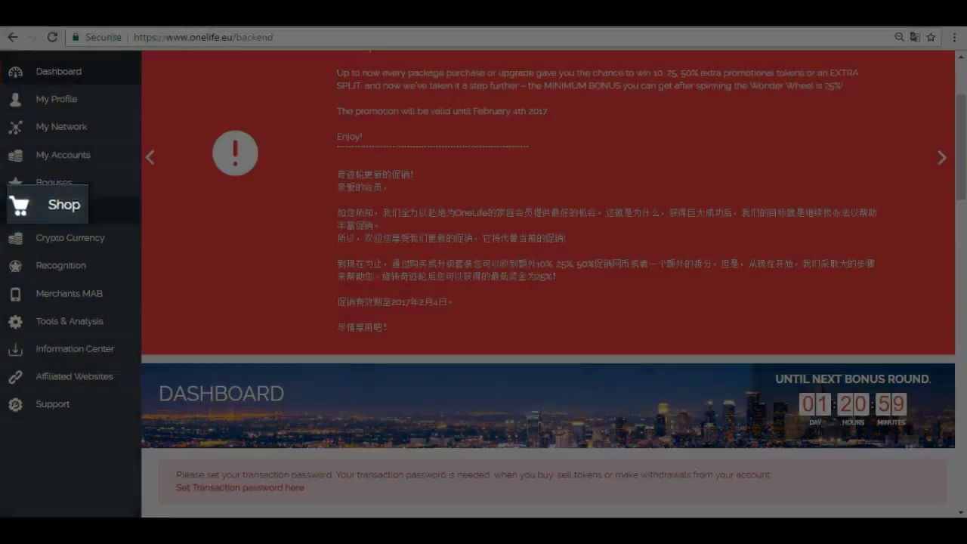
Open the shop's OneAcademy educational packages
click(47, 210)
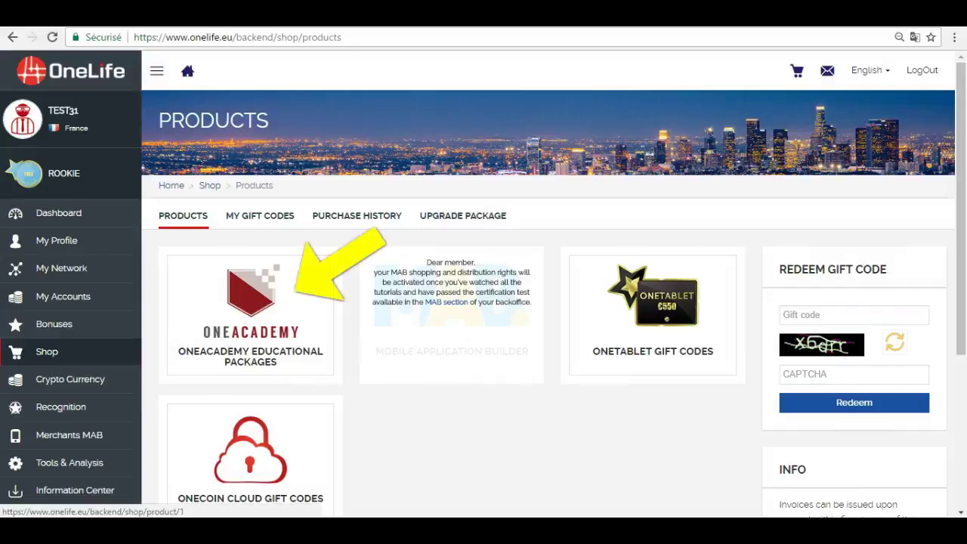
click(250, 313)
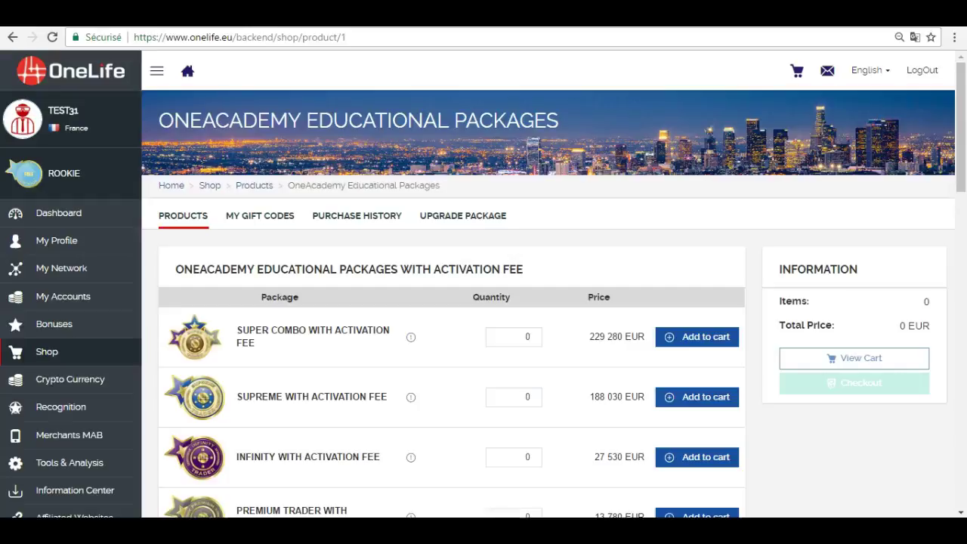
scroll(483, 302, down, 3)
scroll(533, 382, down, 4)
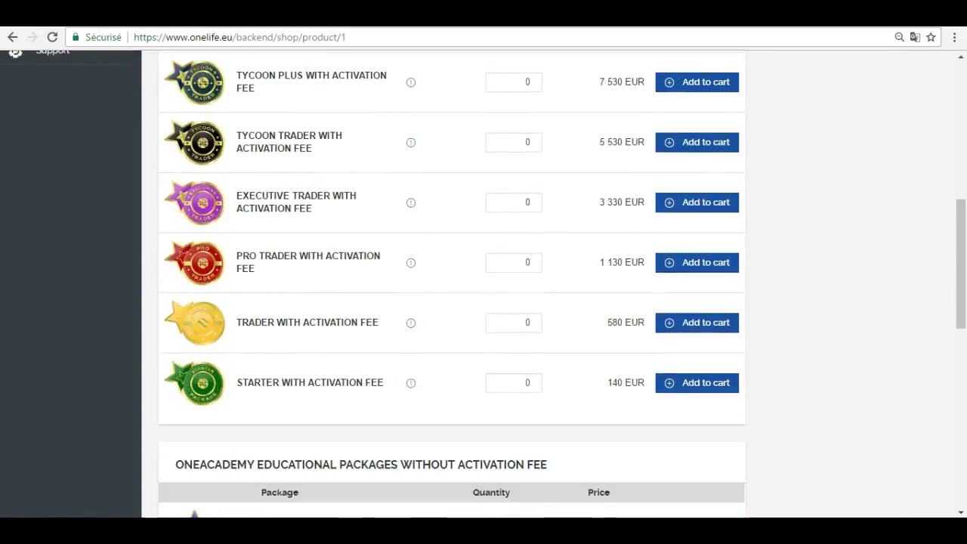
Set quantity 1 for Starter, Trader and Pro Trader and add them to the cart
click(534, 379)
click(534, 319)
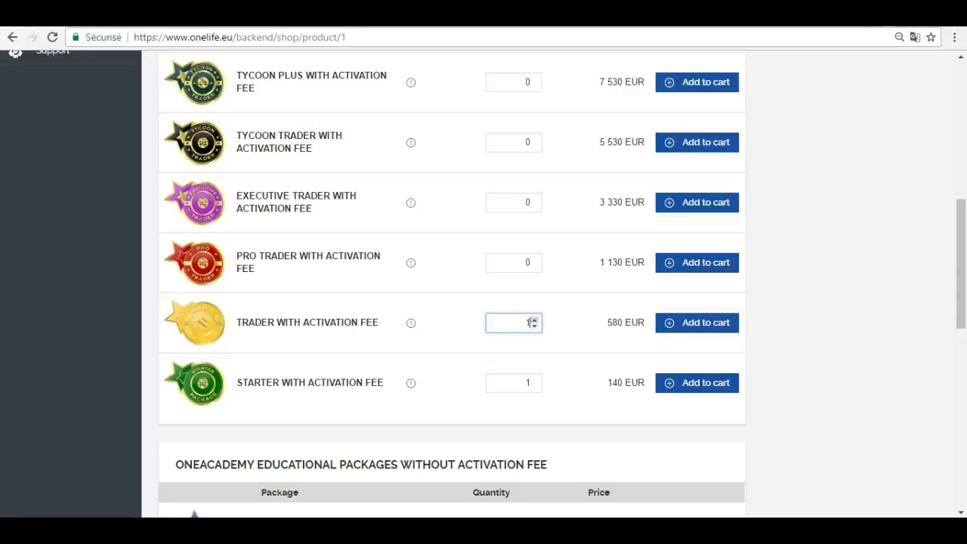
click(534, 259)
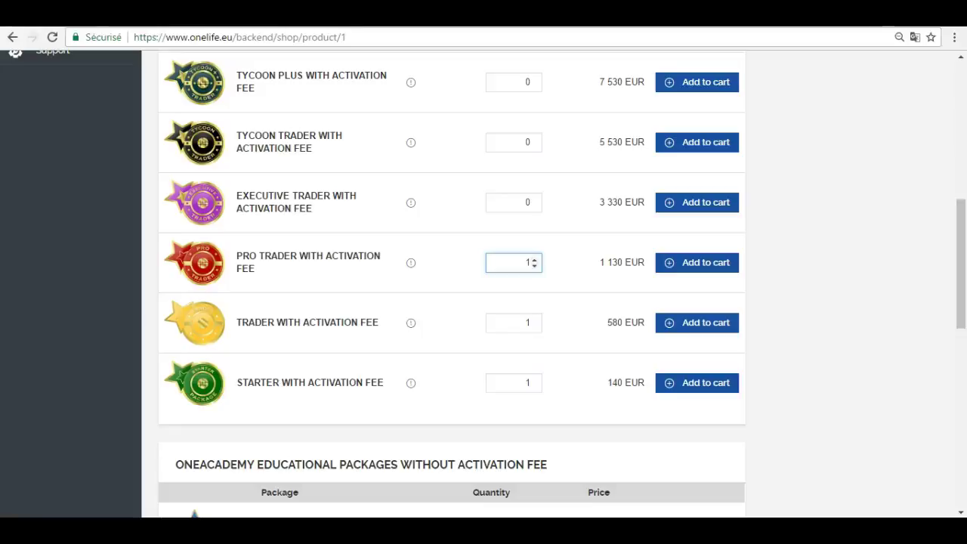
click(696, 382)
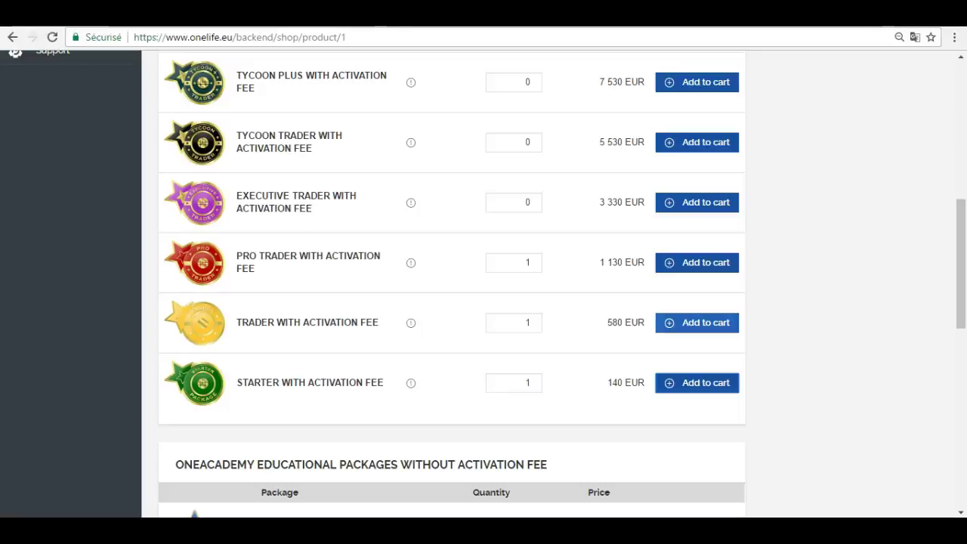
click(697, 321)
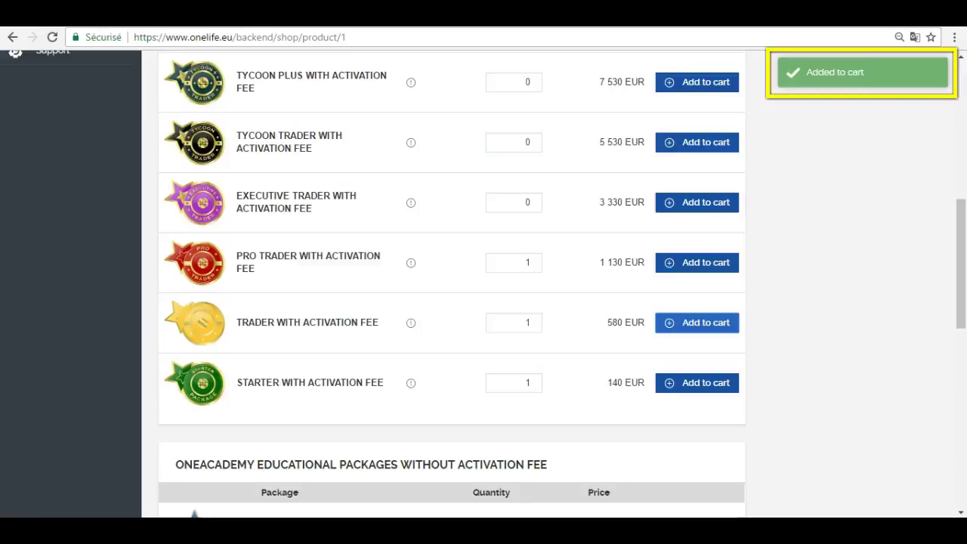
scroll(452, 283, down, 1)
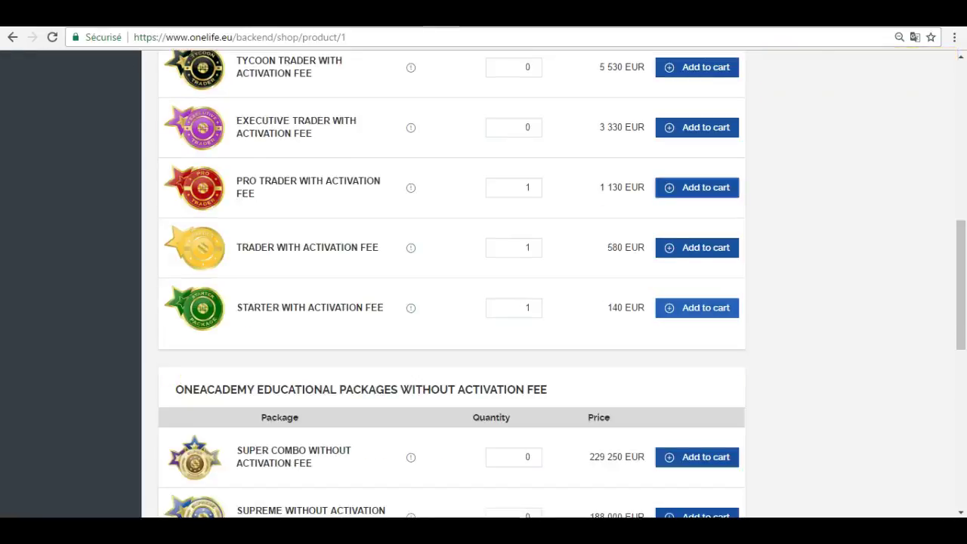
scroll(451, 284, up, 6)
scroll(452, 284, up, 1)
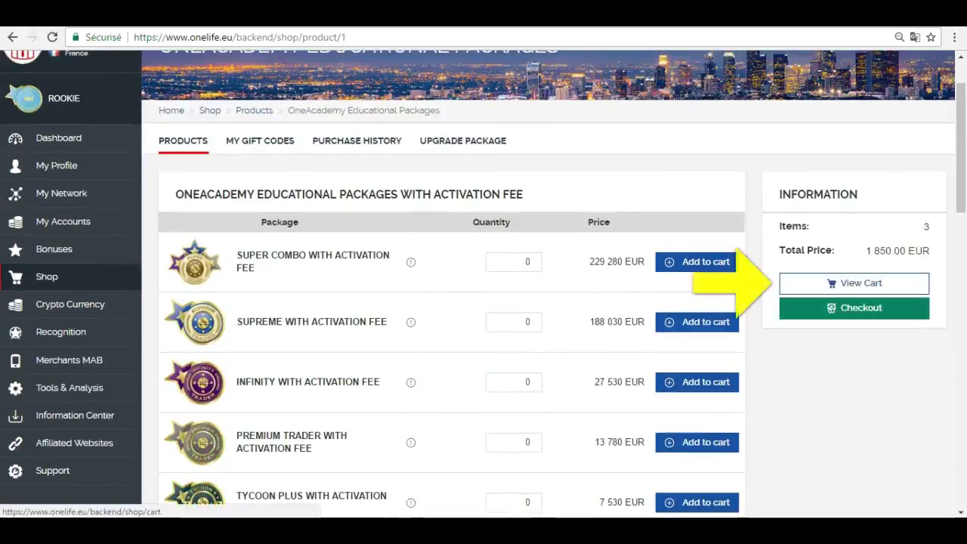
Open the cart at checkout and select Bank Wire as the payment method
click(854, 282)
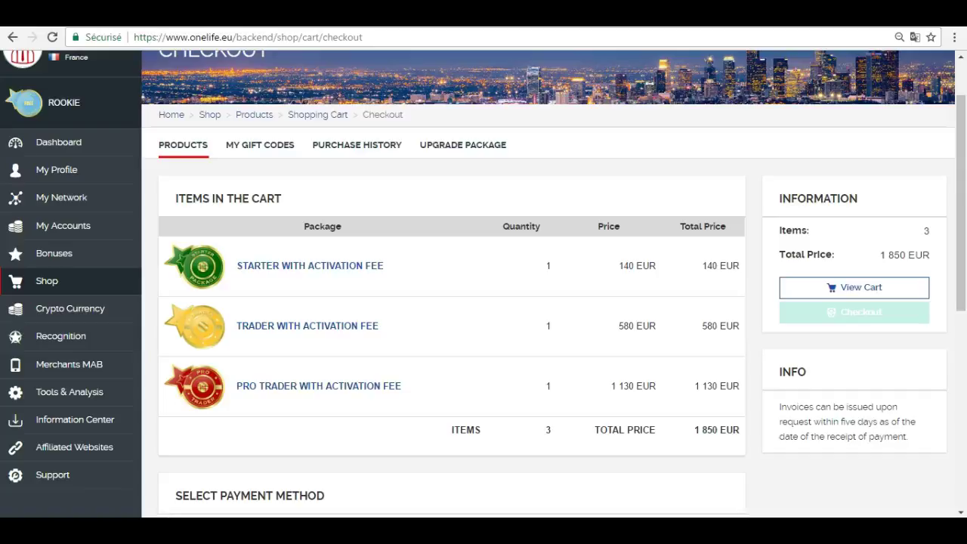
scroll(484, 284, down, 5)
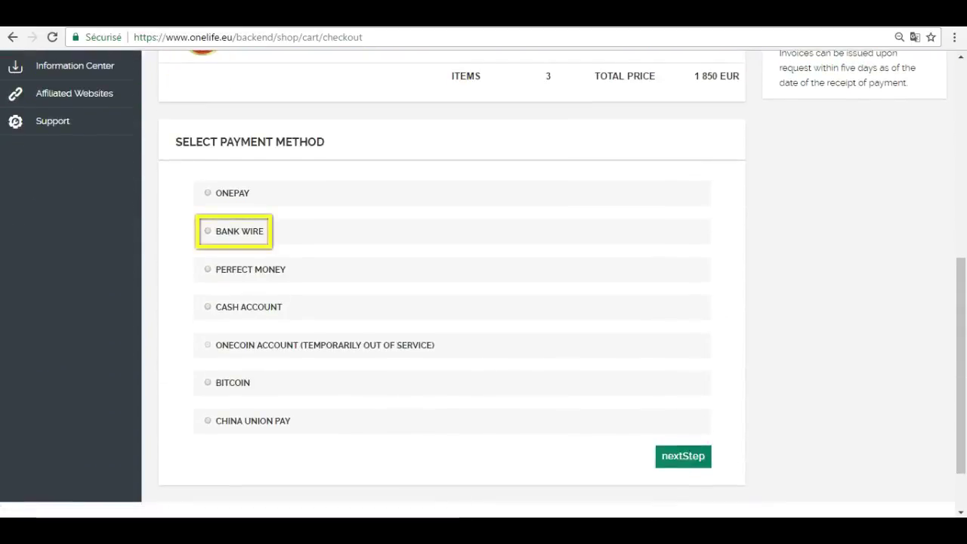
click(233, 231)
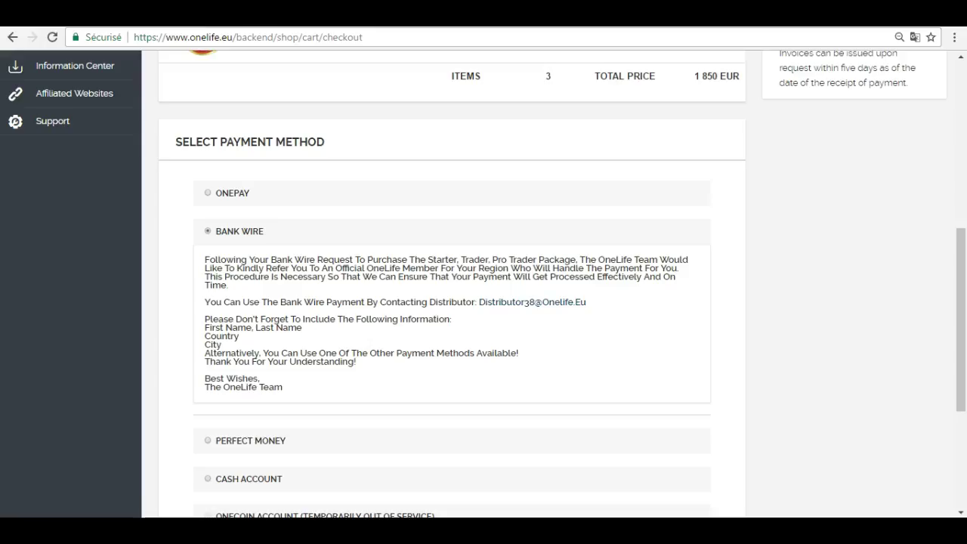
Copy the distributor's e-mail address from the instructions into the Gmail To field
drag(587, 302, 478, 302)
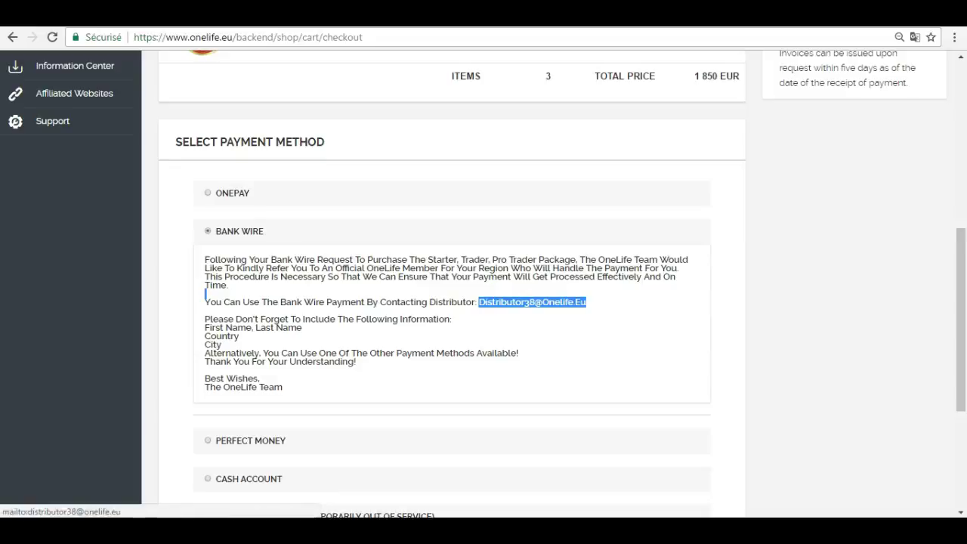
right_click(492, 302)
click(524, 411)
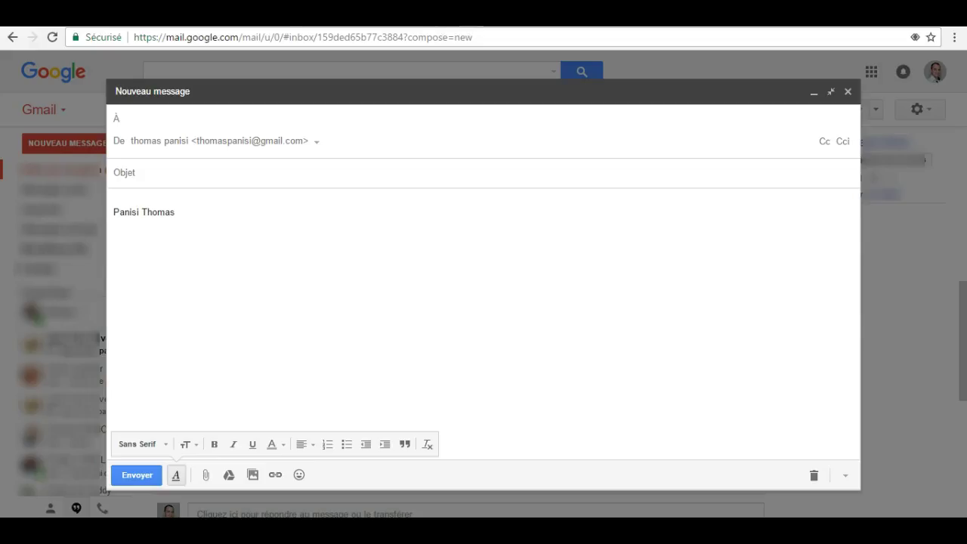
right_click(192, 120)
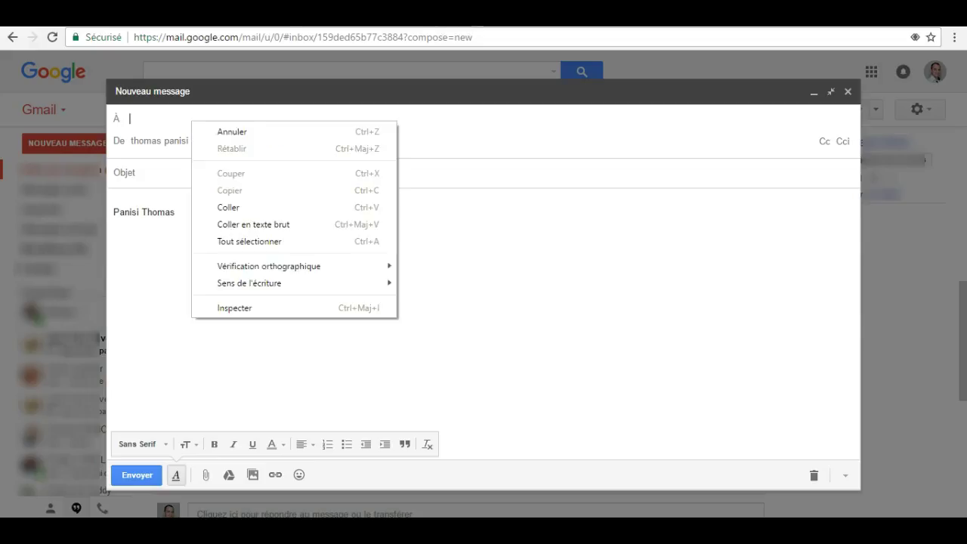
click(227, 206)
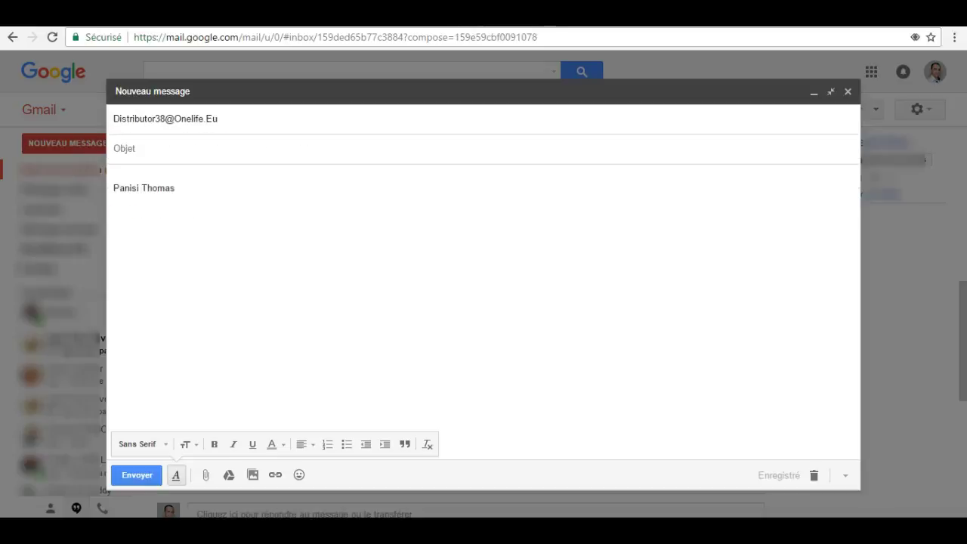
Write subject 'Buy educationnal package' with body lines Bonjour, Prenom, Adress, Postal code, Countr, and send
text(Buy educationn)
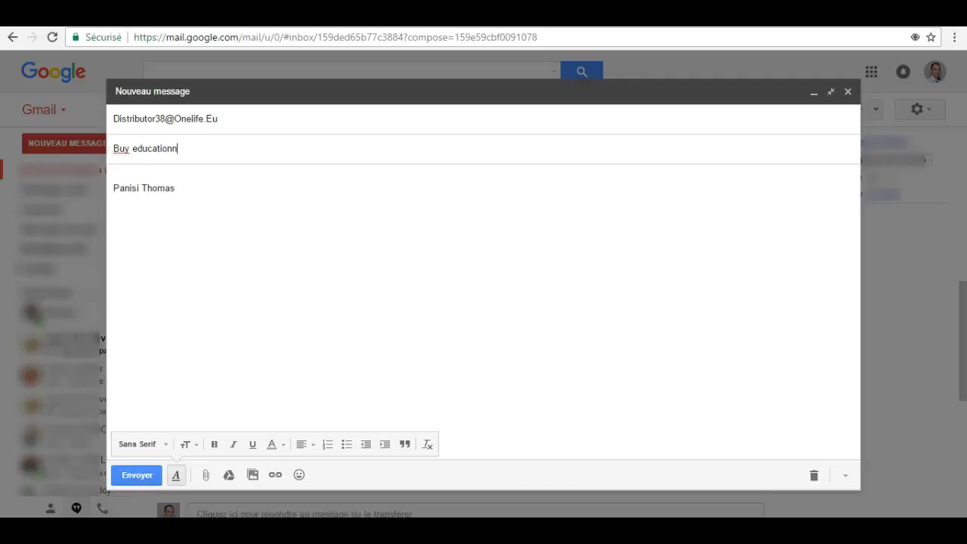
text(al package)
key(Tab)
text(Bonjour)
key(Return)
text(Prenom)
key(Return)
text(Adress)
key(Return)
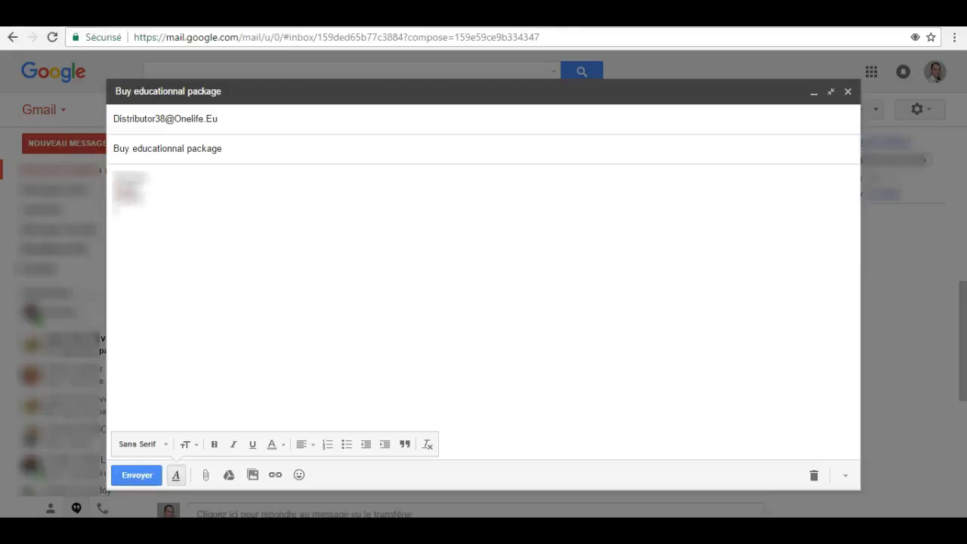
text(Postal code)
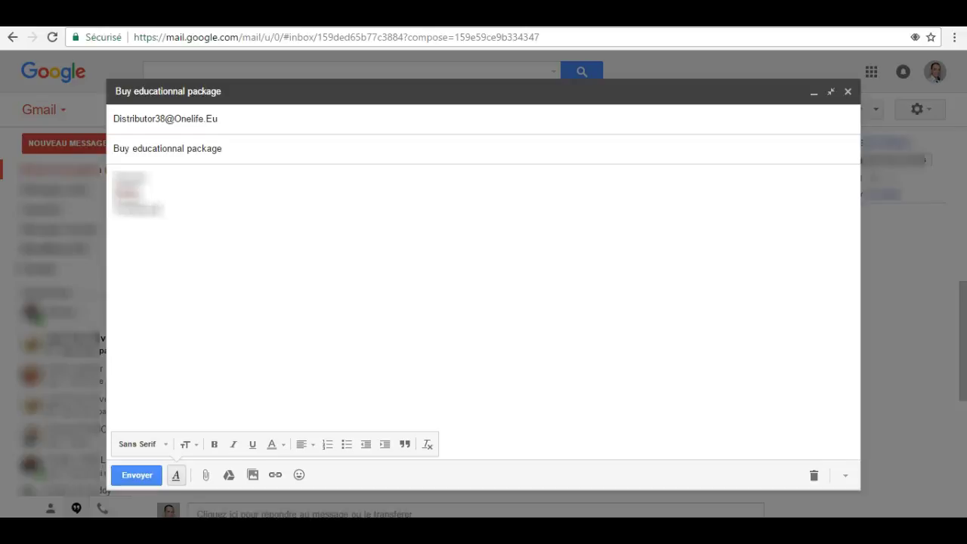
key(Return)
text(Countr)
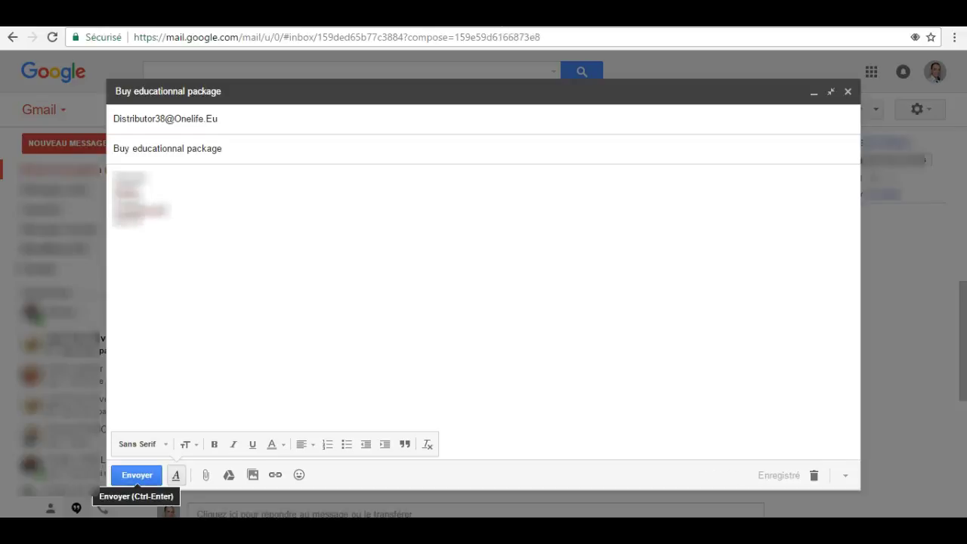
click(137, 475)
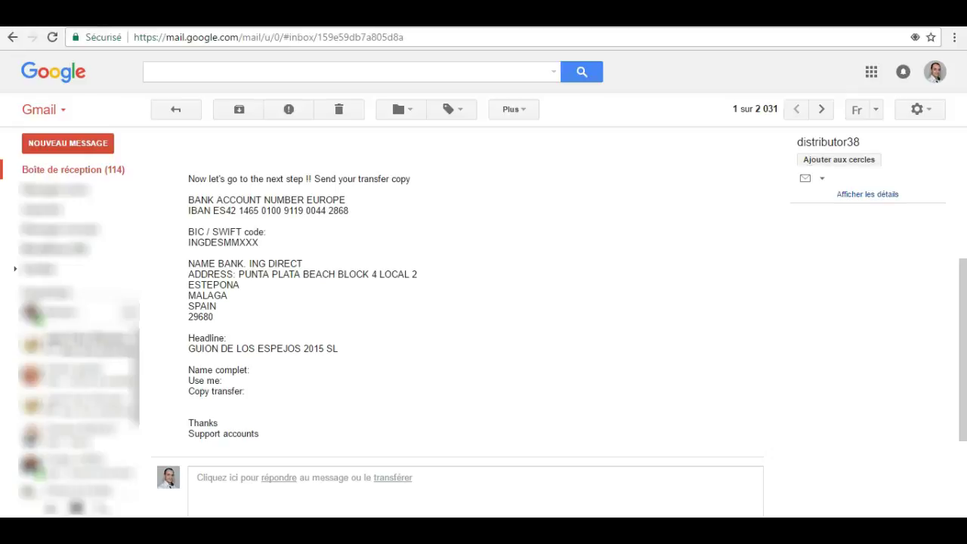
Scroll through the distributor's reply to read the bank details and transfer rules
scroll(483, 325, up, 4)
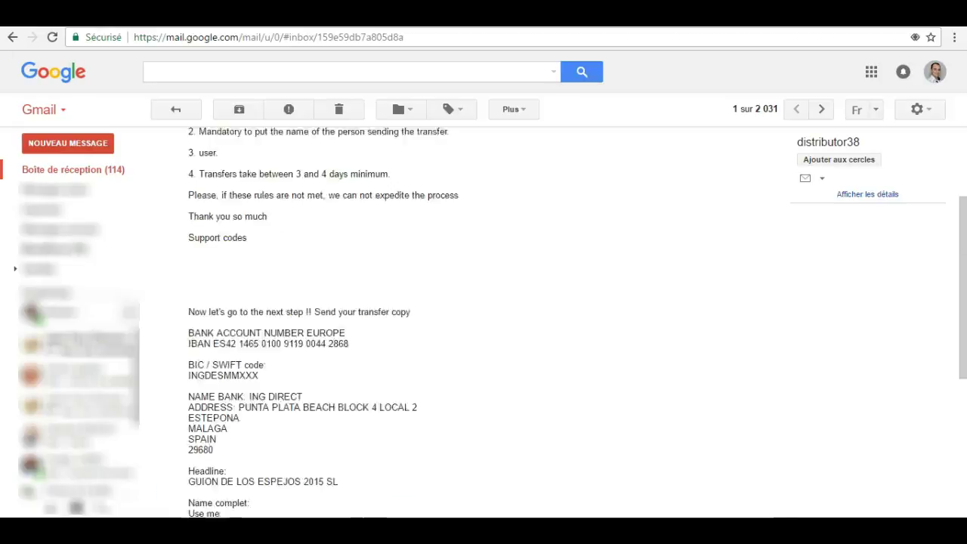